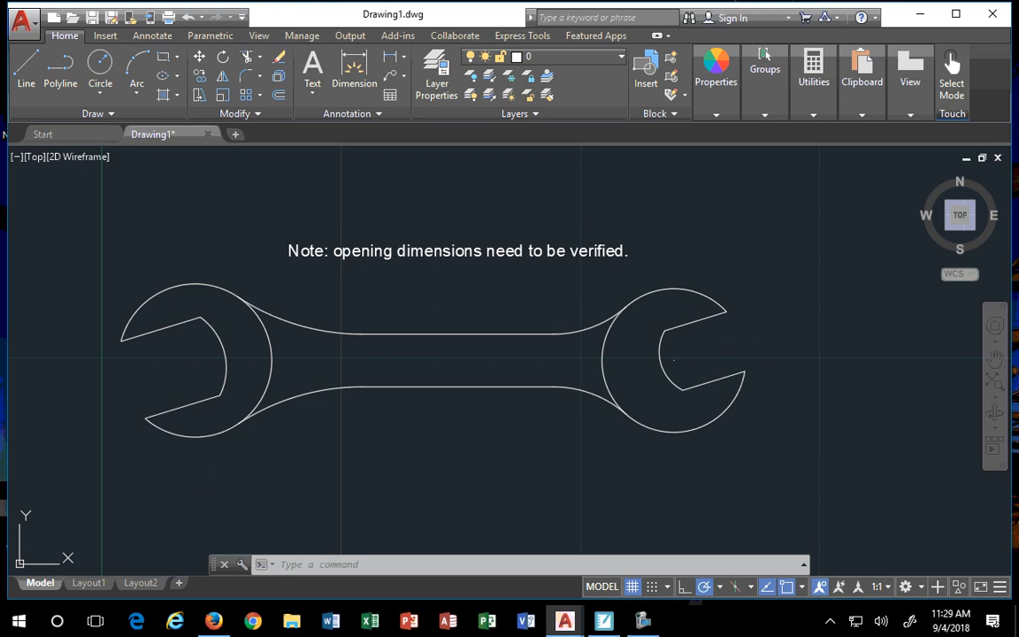
- Window-select the stray centre point inside the wrench's right jaw and delete it
click(682, 364)
click(660, 343)
key(Delete)
- Show the application menu's Print flyout with Plot, Batch Plot and Plot Preview
click(23, 32)
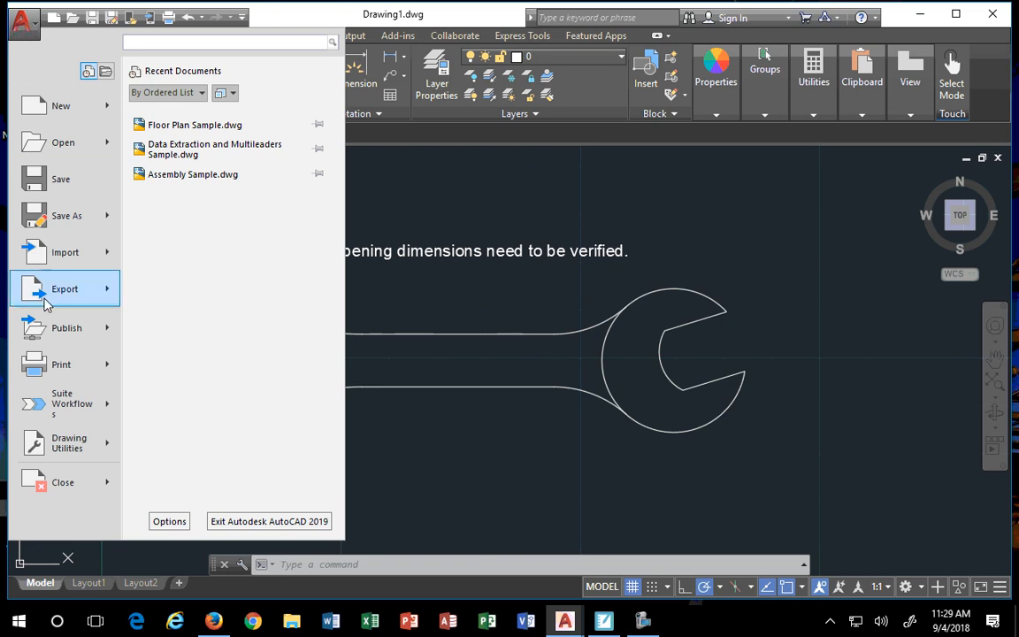
mouse_move(45, 373)
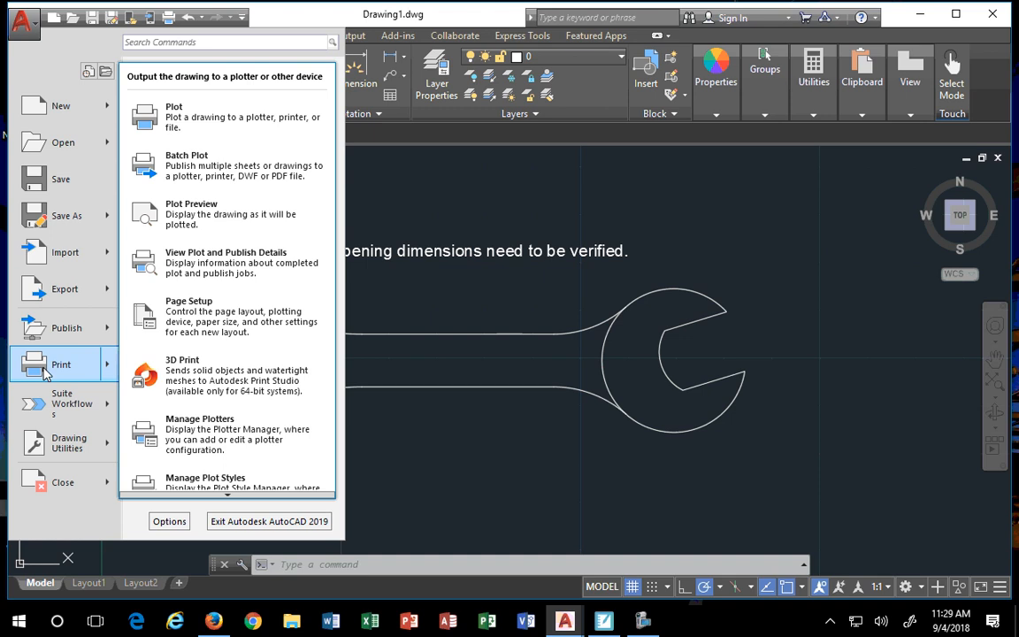
- Open the Plot dialog and select Microsoft Print to PDF as the printer
click(183, 130)
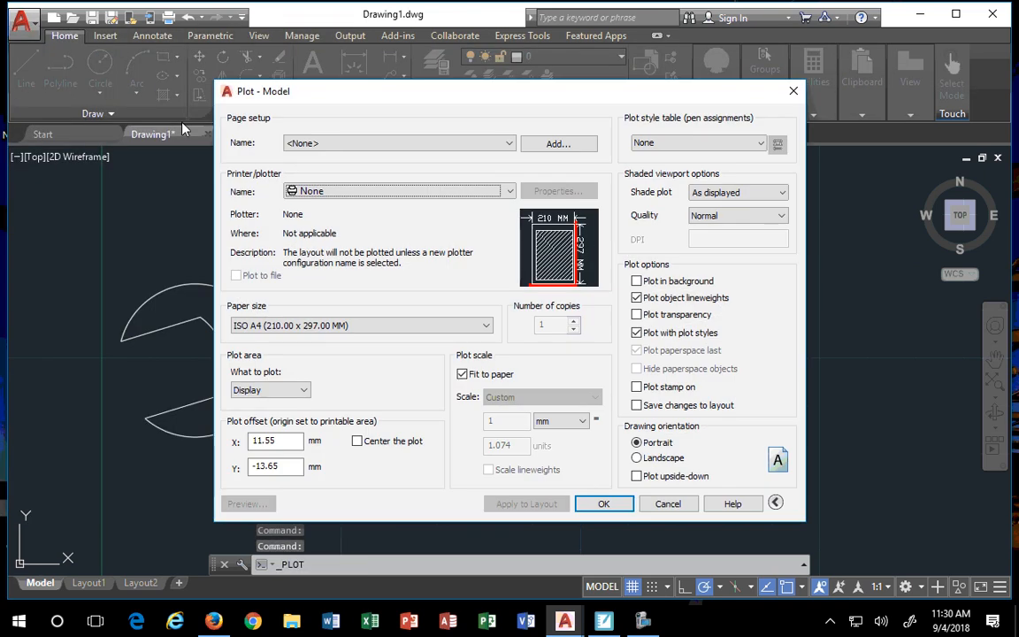
click(318, 192)
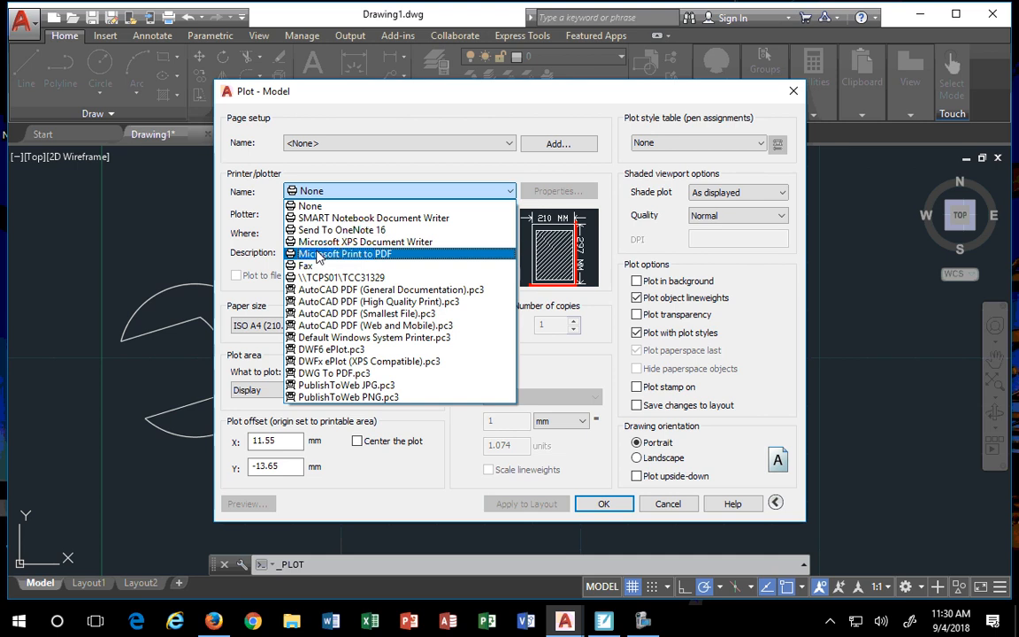
click(318, 255)
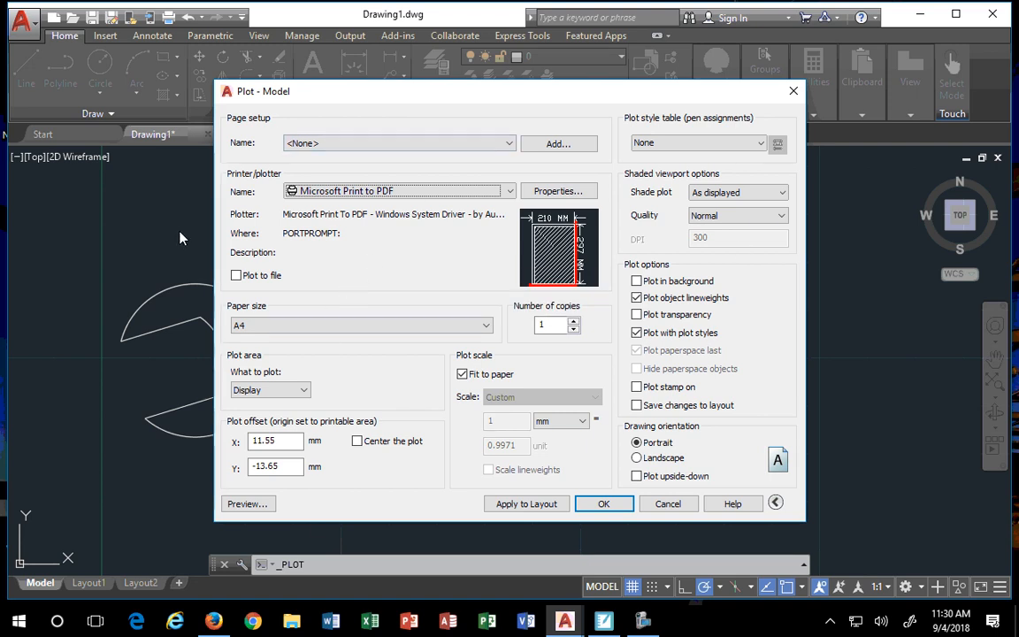
mouse_move(560, 228)
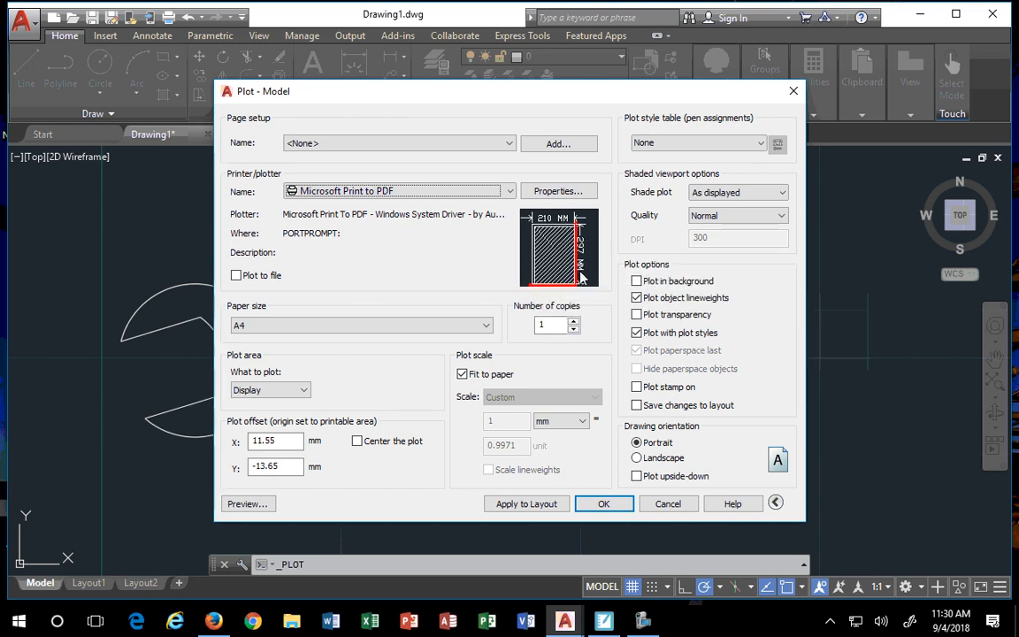
- Set the paper size to Letter and shift the Plot dialog down to reveal the drawing
click(405, 332)
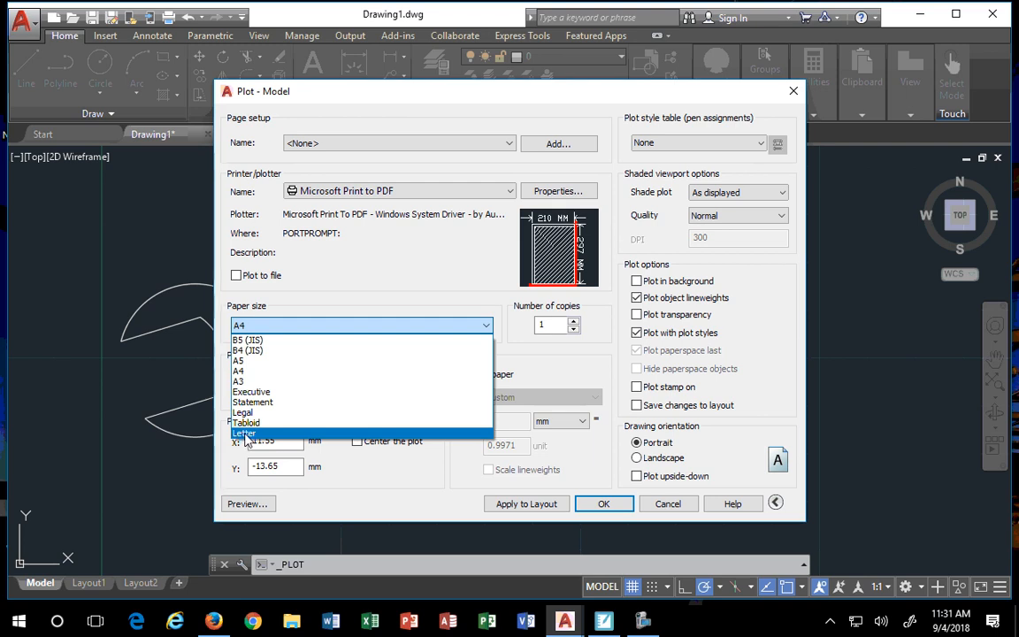
click(246, 433)
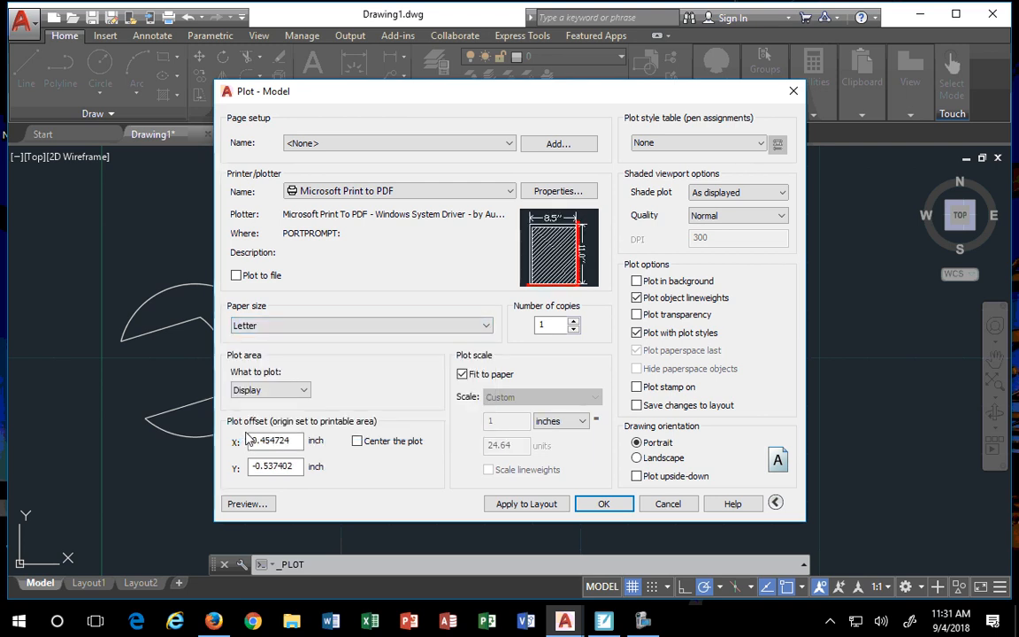
mouse_move(582, 284)
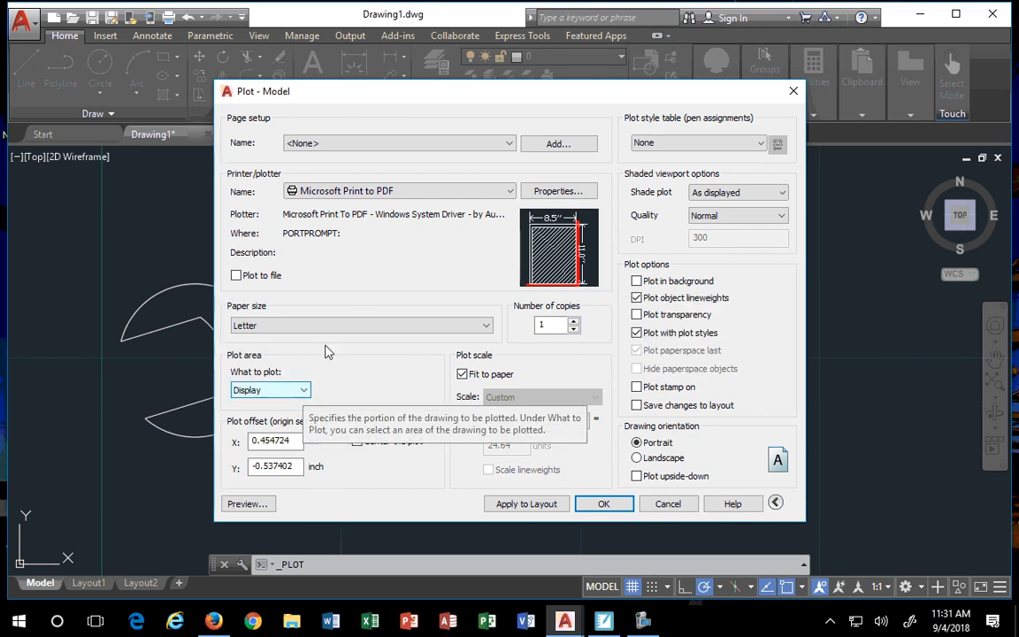
mouse_move(502, 92)
mouse_down()
mouse_move(595, 172)
mouse_move(549, 482)
mouse_move(535, 507)
mouse_move(603, 433)
mouse_move(510, 73)
mouse_move(494, 62)
mouse_up()
click(297, 356)
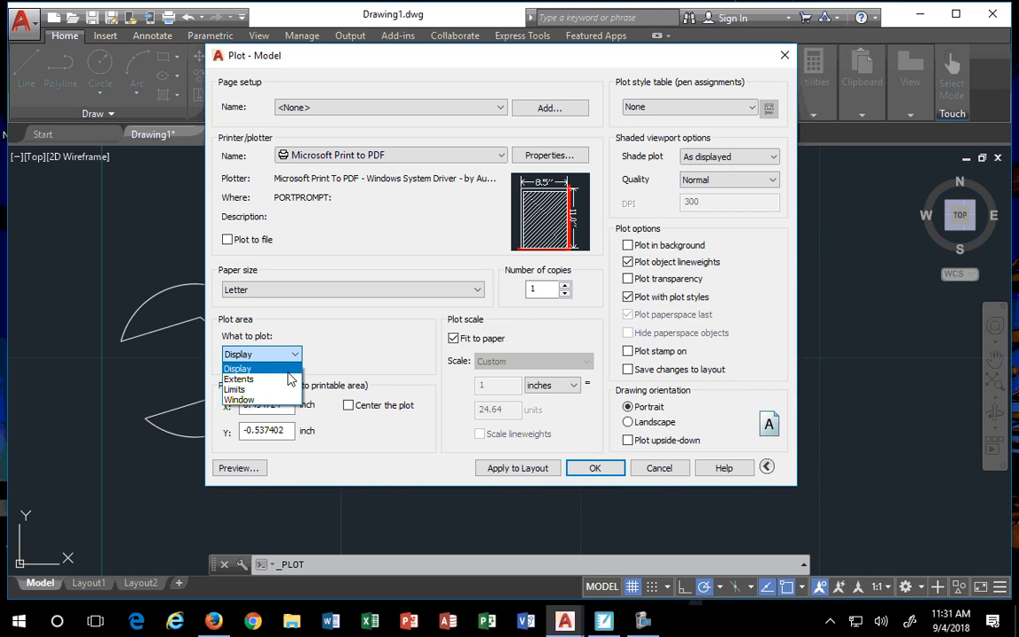
- Set What to plot to Window, framing the wrench and its note with two corners
click(239, 400)
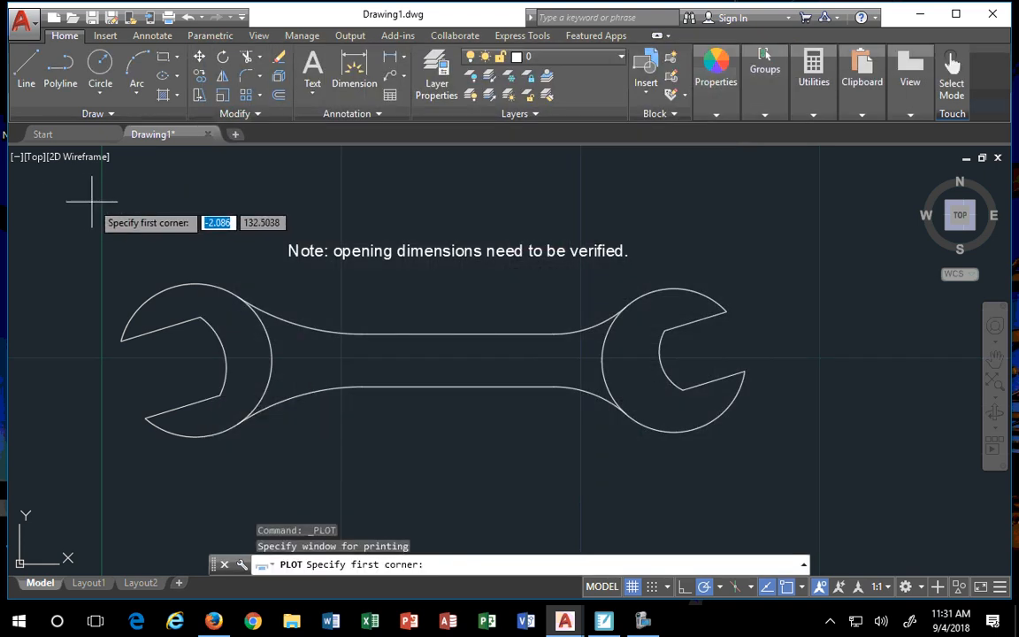
click(111, 229)
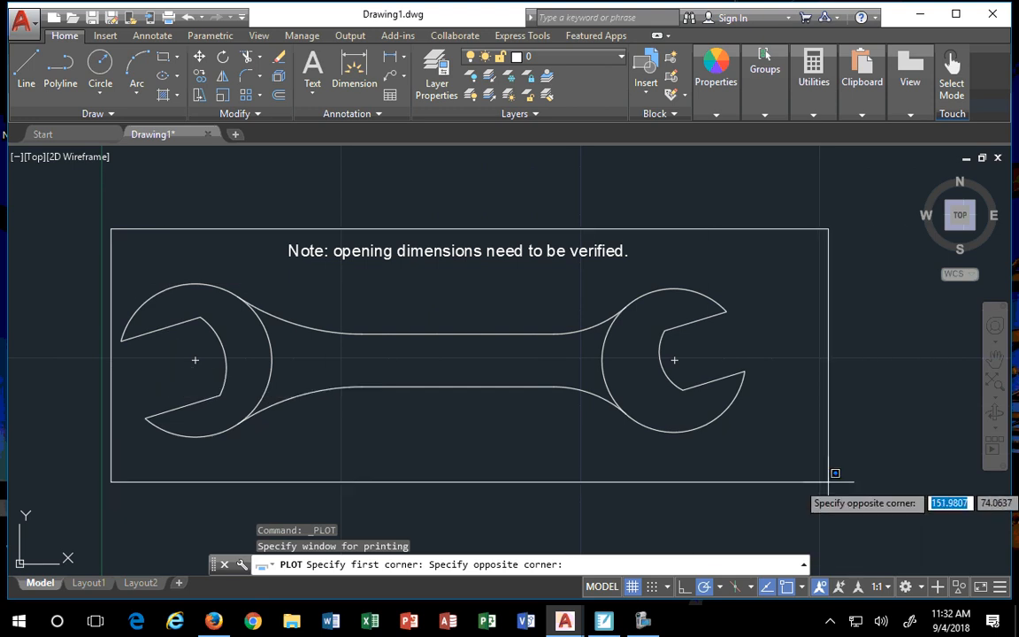
click(764, 452)
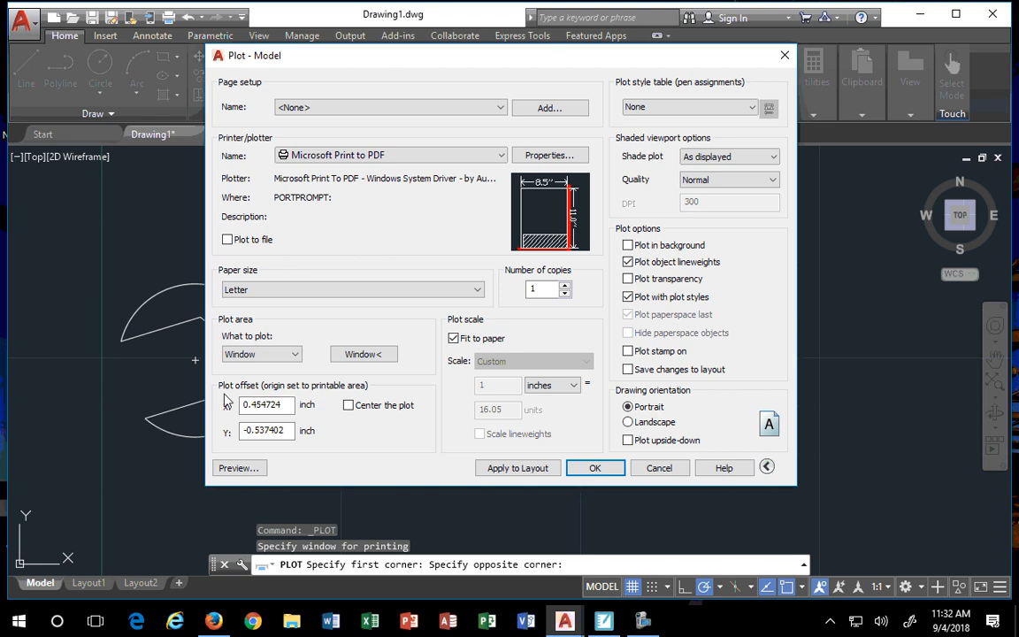
- Center the plot on the page and set the drawing orientation to Landscape
click(348, 405)
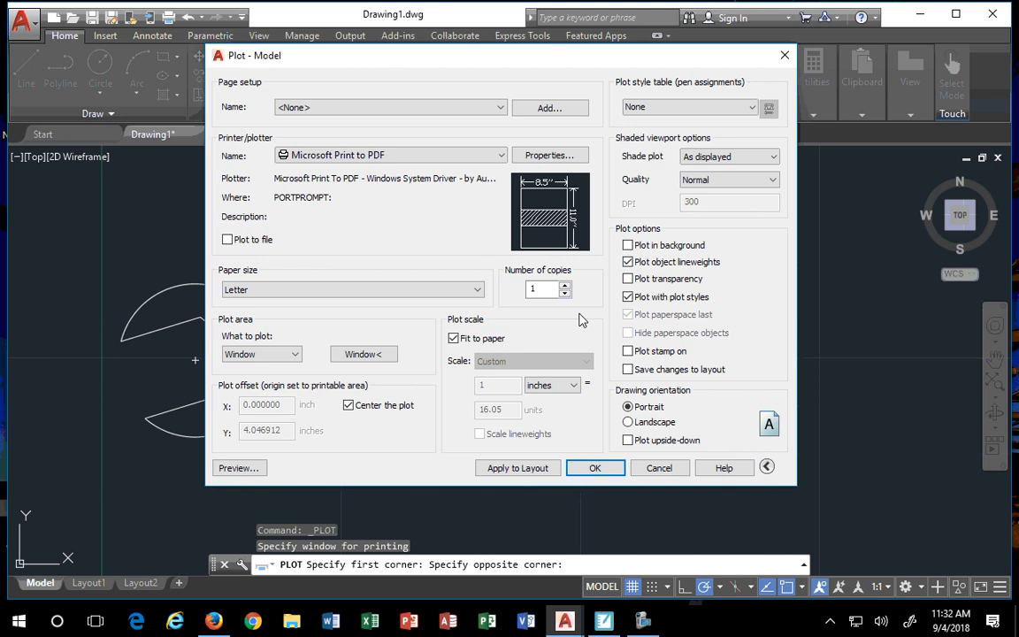
mouse_move(557, 223)
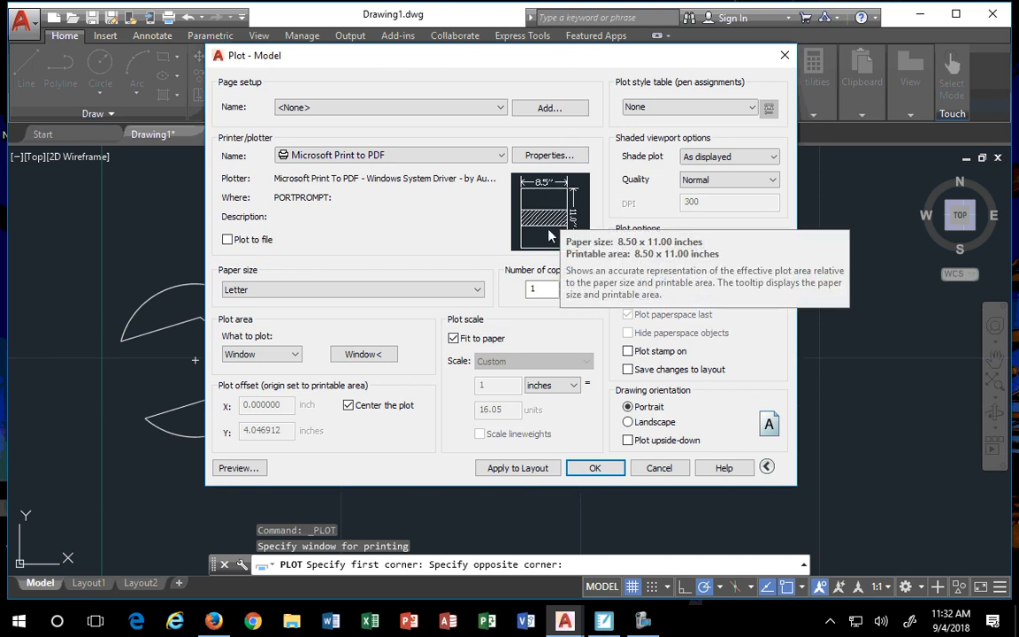
click(629, 424)
mouse_move(563, 193)
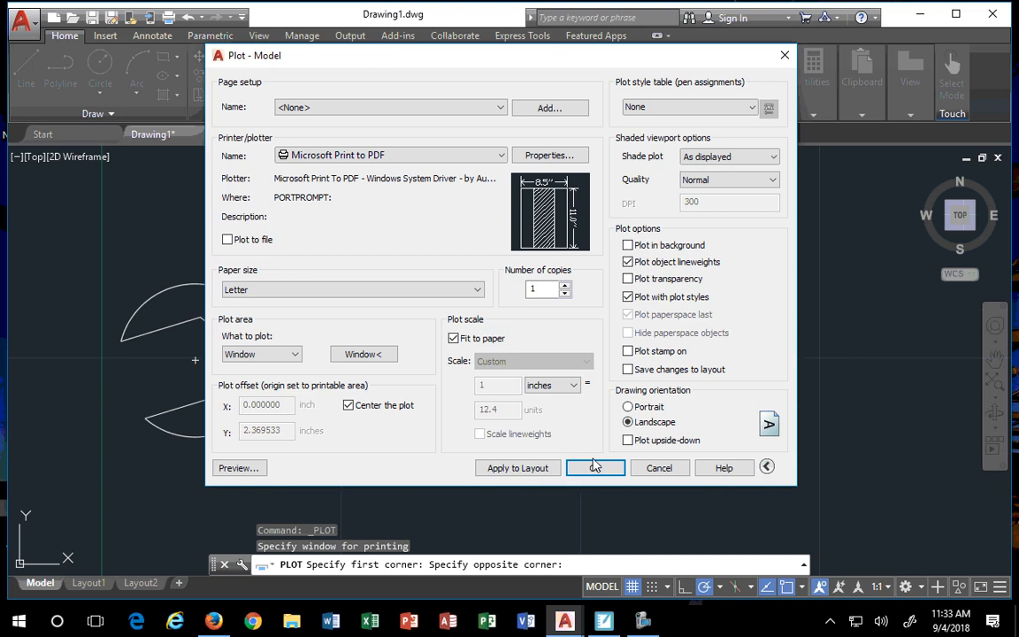
- Preview the sheet, then try a new plot window near the left jaw and preview again
click(237, 468)
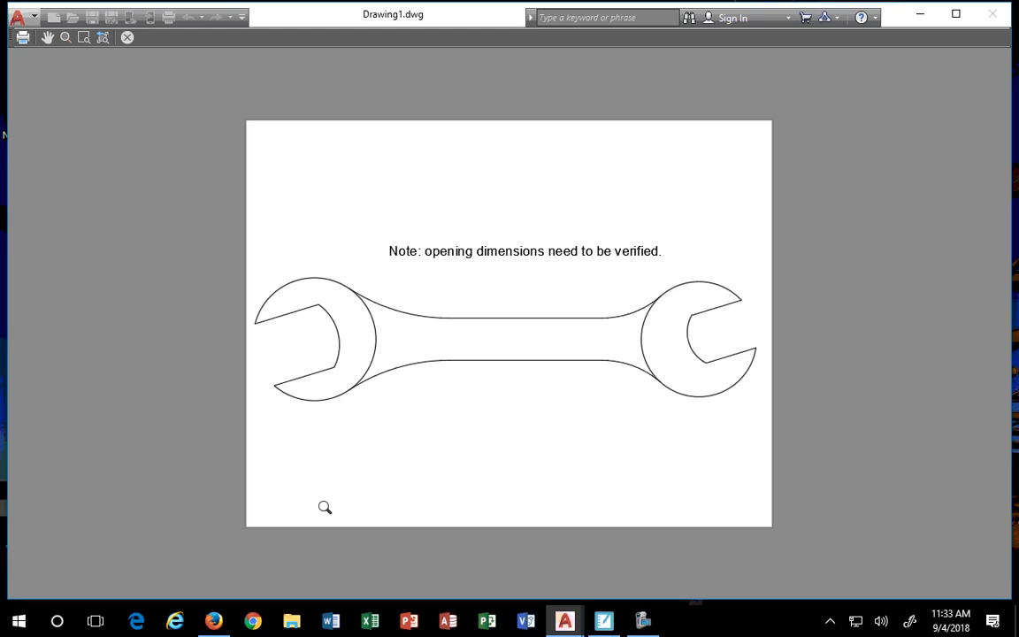
key(Escape)
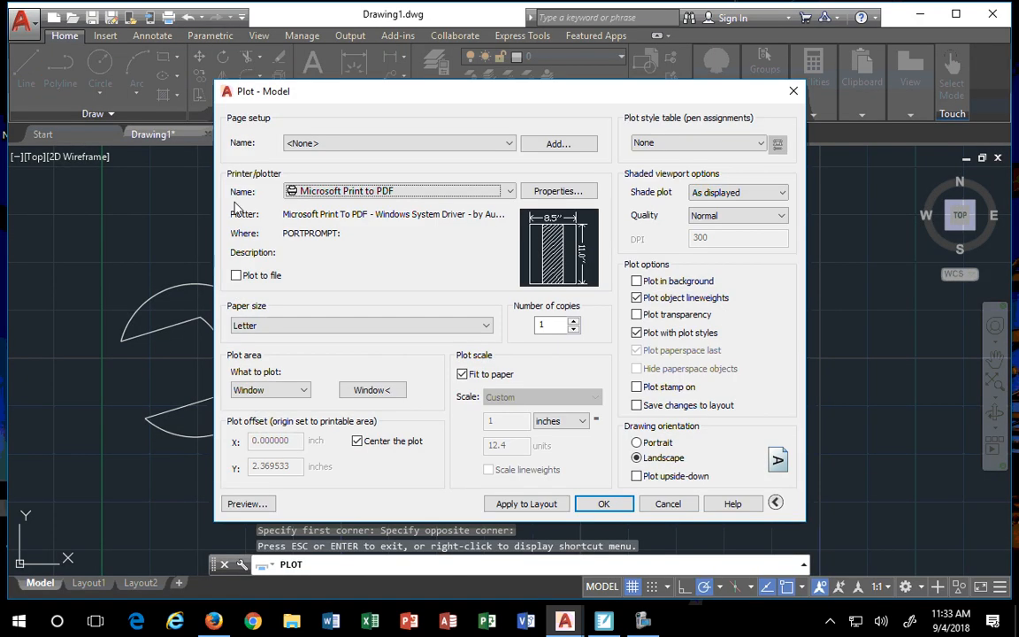
click(393, 392)
click(78, 202)
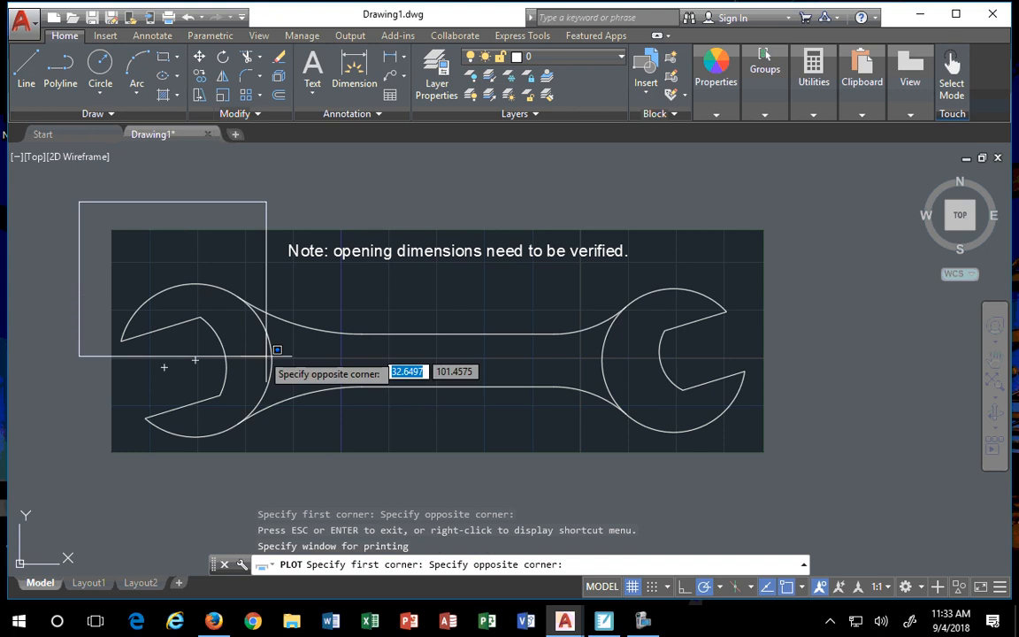
click(293, 369)
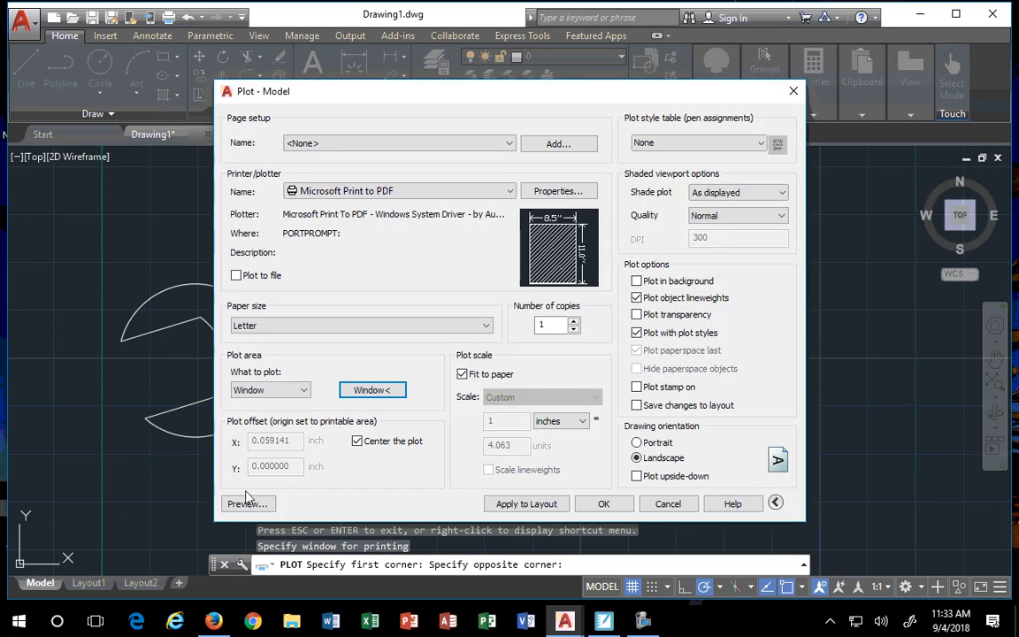
click(249, 497)
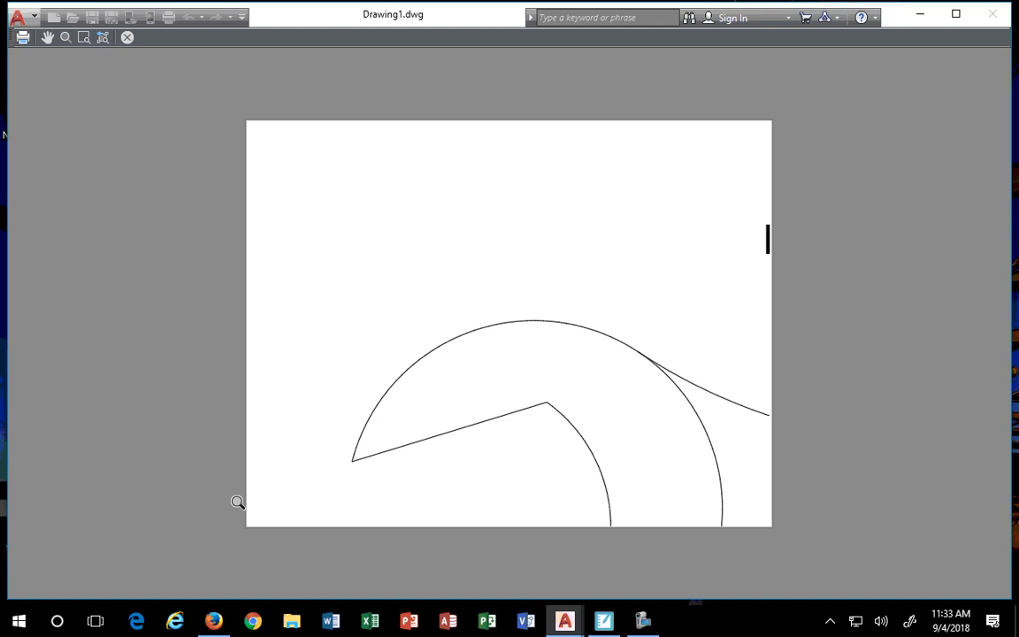
key(Escape)
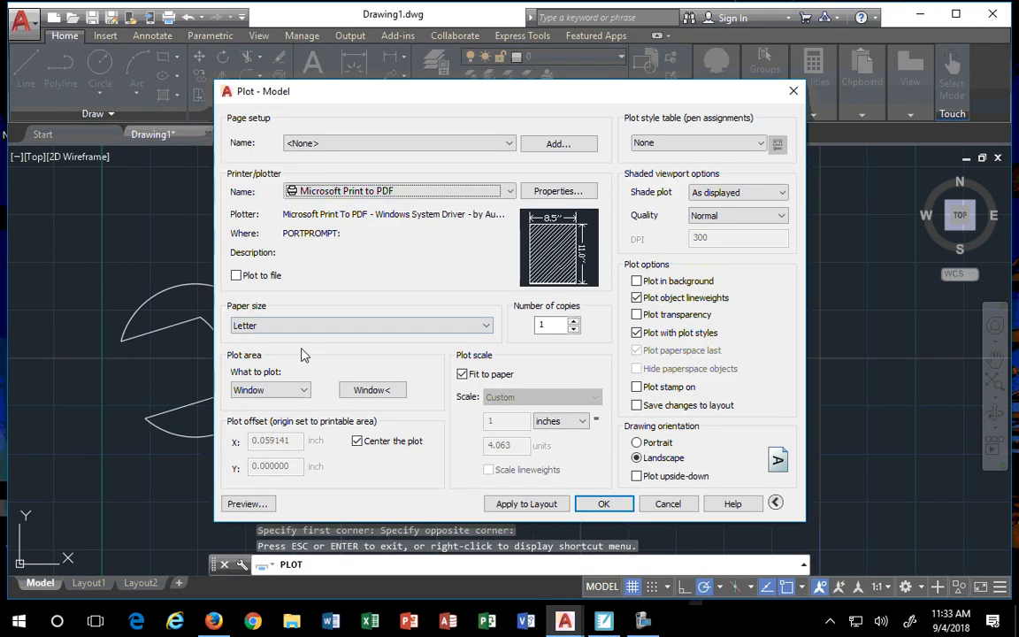
- Reframe the plot window around the whole wrench and note, and confirm it in the preview
click(373, 390)
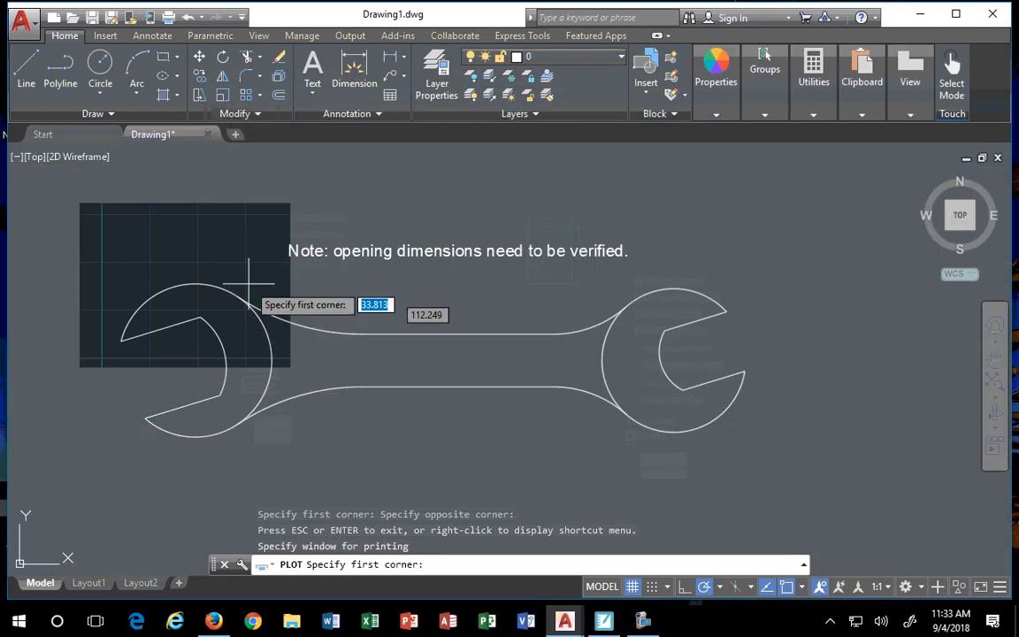
click(112, 222)
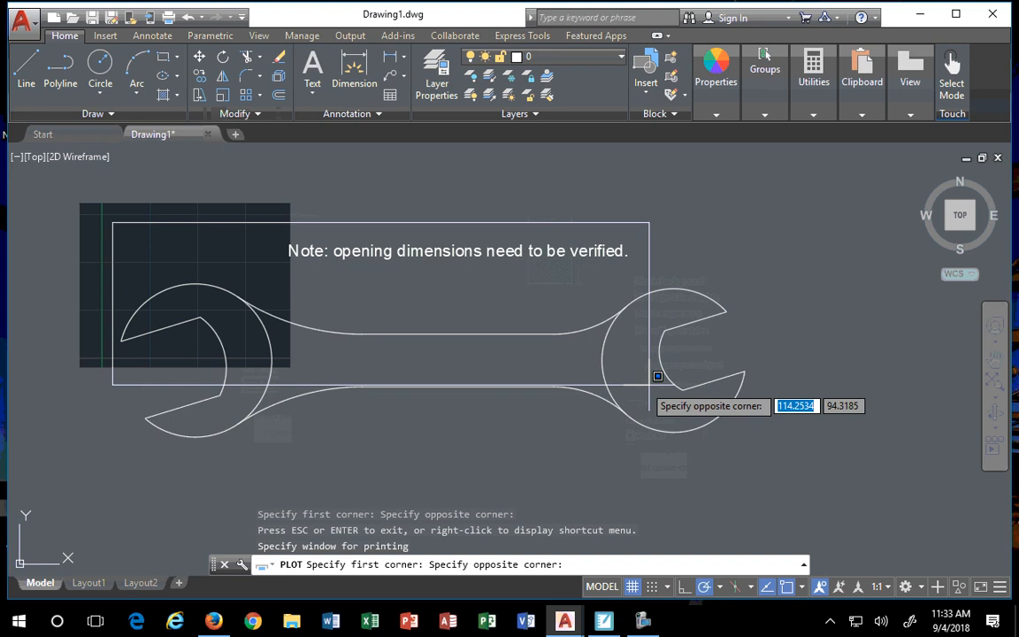
click(784, 442)
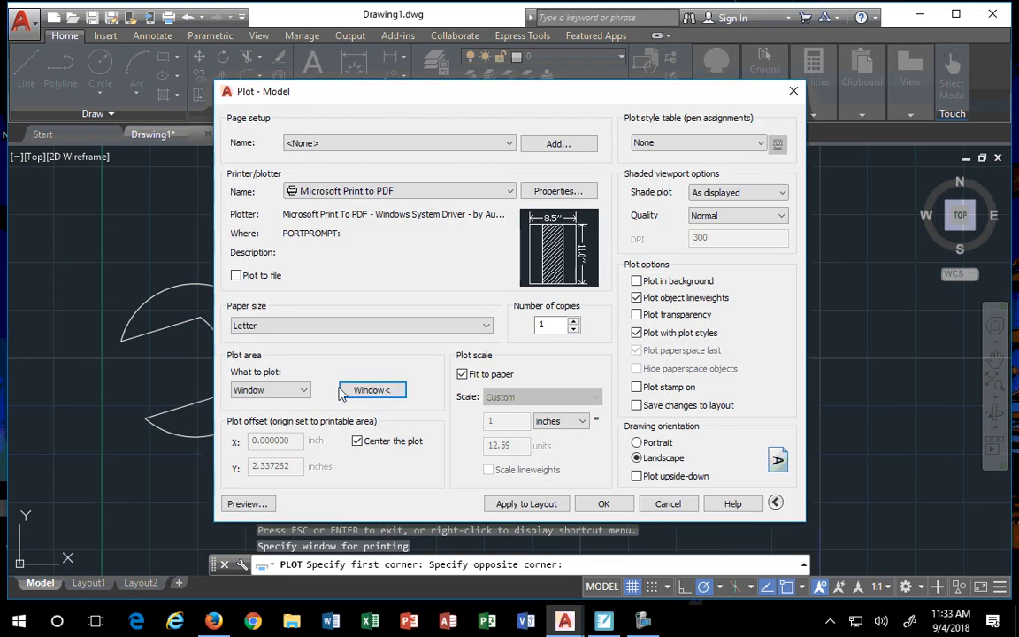
click(253, 504)
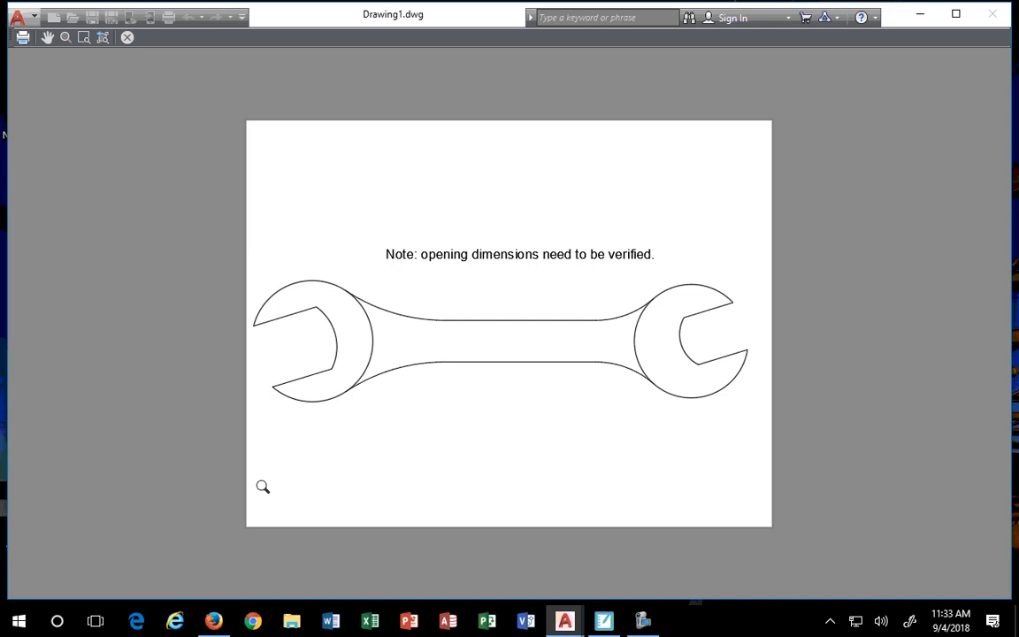
key(Escape)
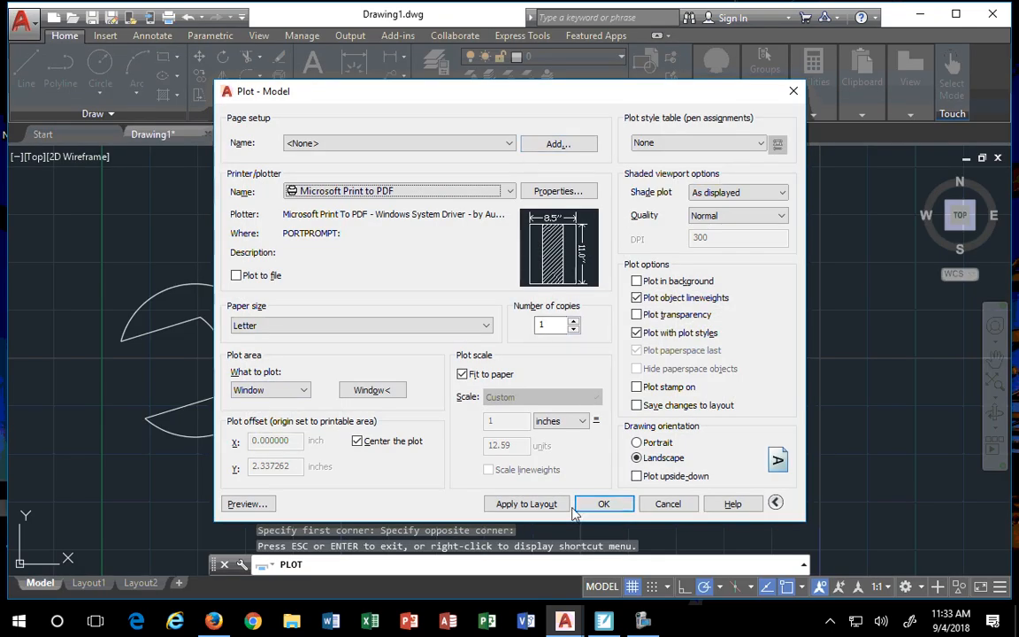
- Run the plot and save the output as the sample PDF on USB Drive (E:)
click(602, 504)
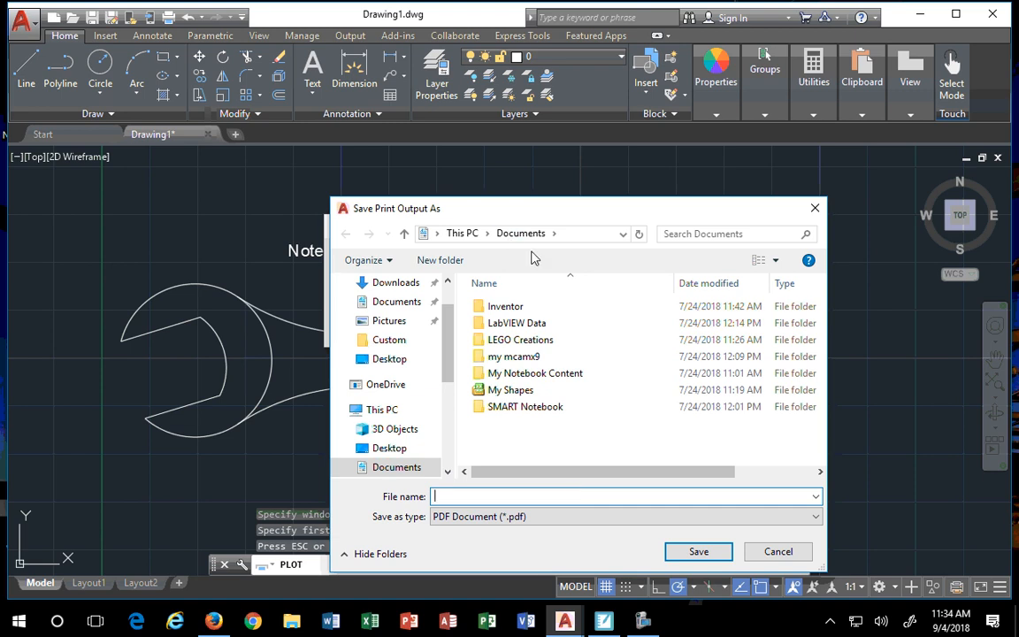
click(624, 233)
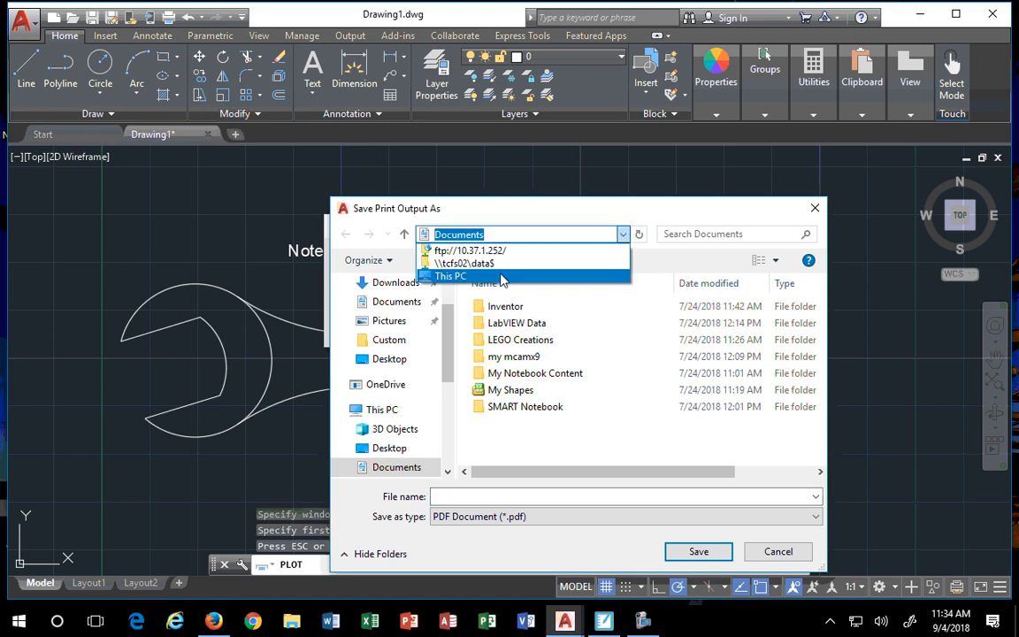
click(464, 262)
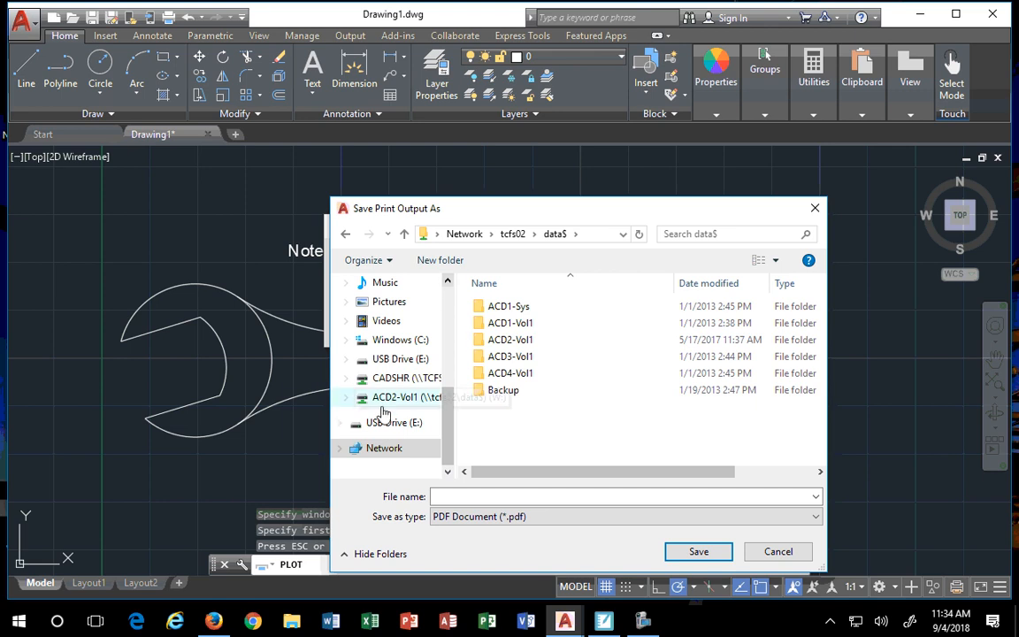
click(388, 423)
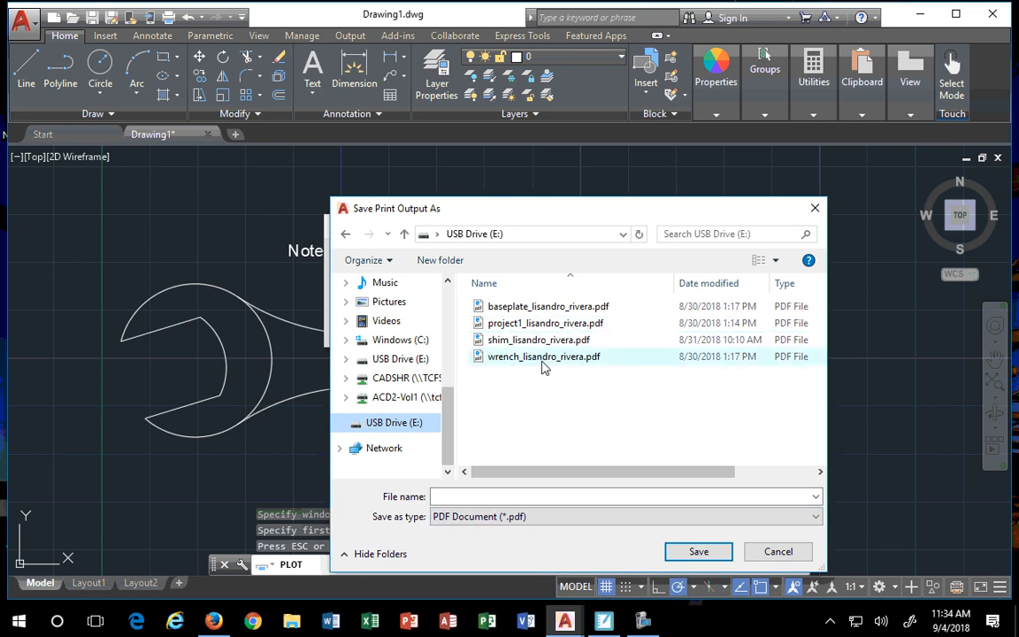
click(474, 493)
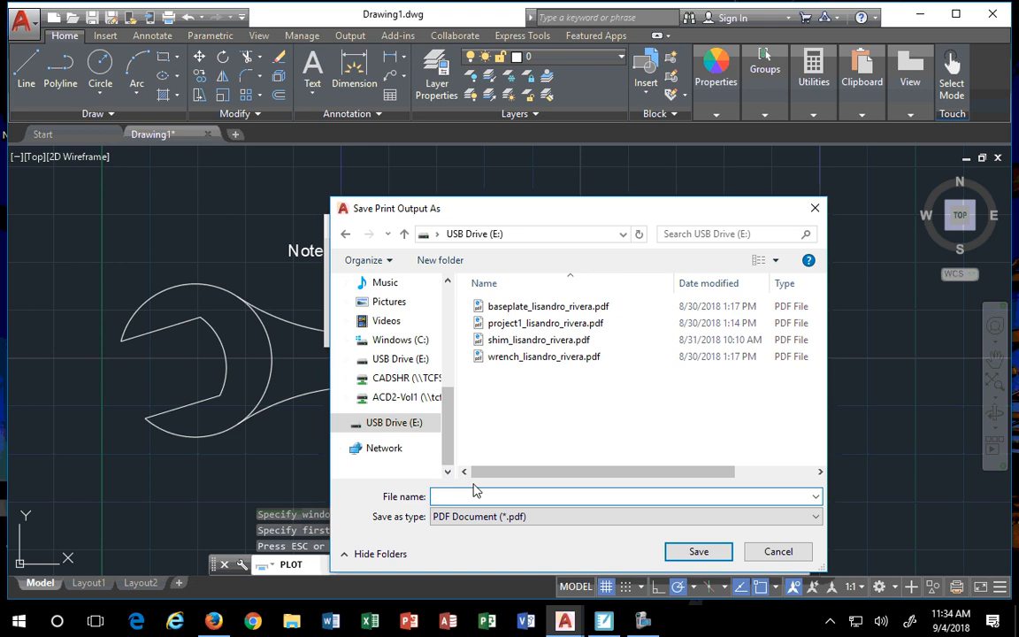
text(ample)
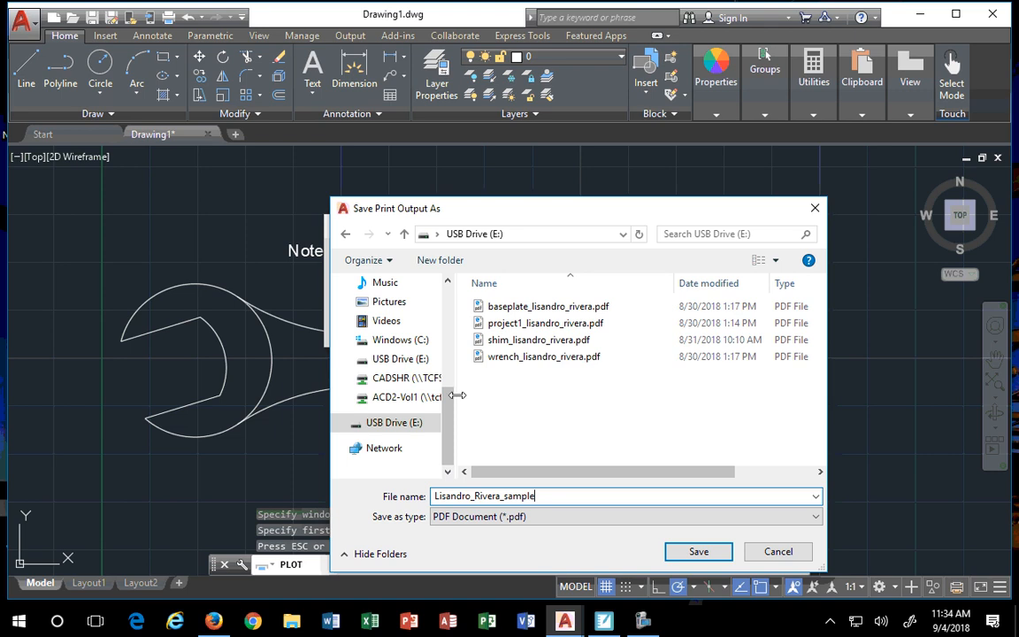
click(697, 551)
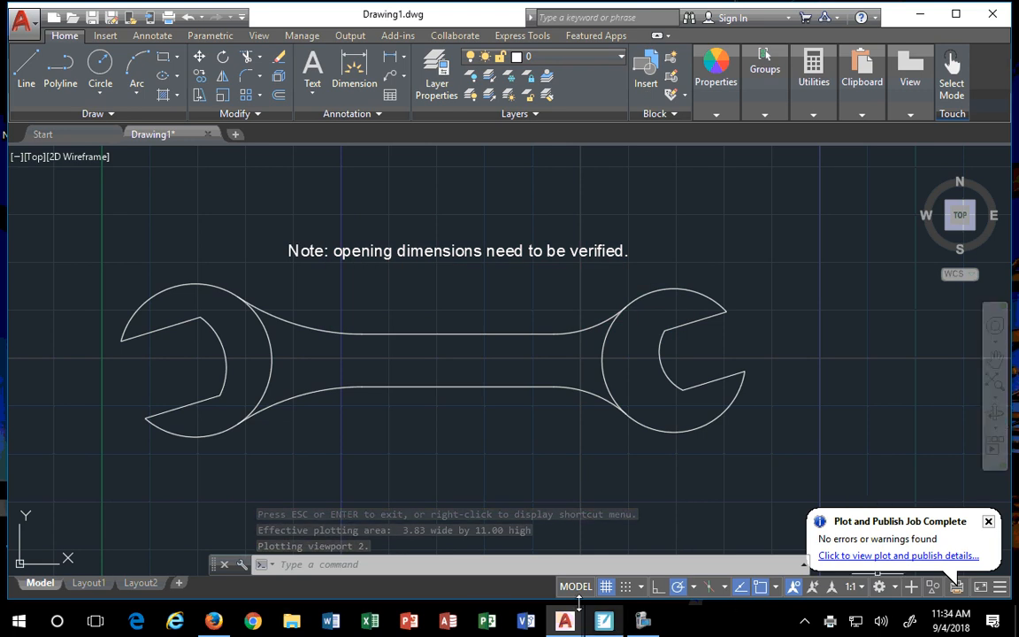
- Open a File Explorer window from the Start menu, closing the duplicate one
click(19, 621)
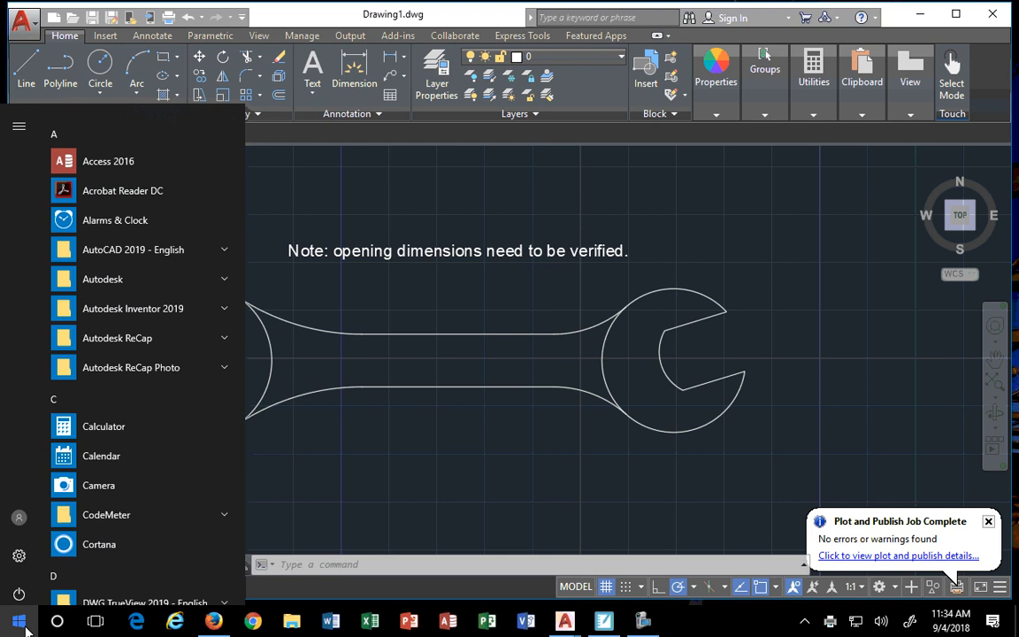
click(292, 621)
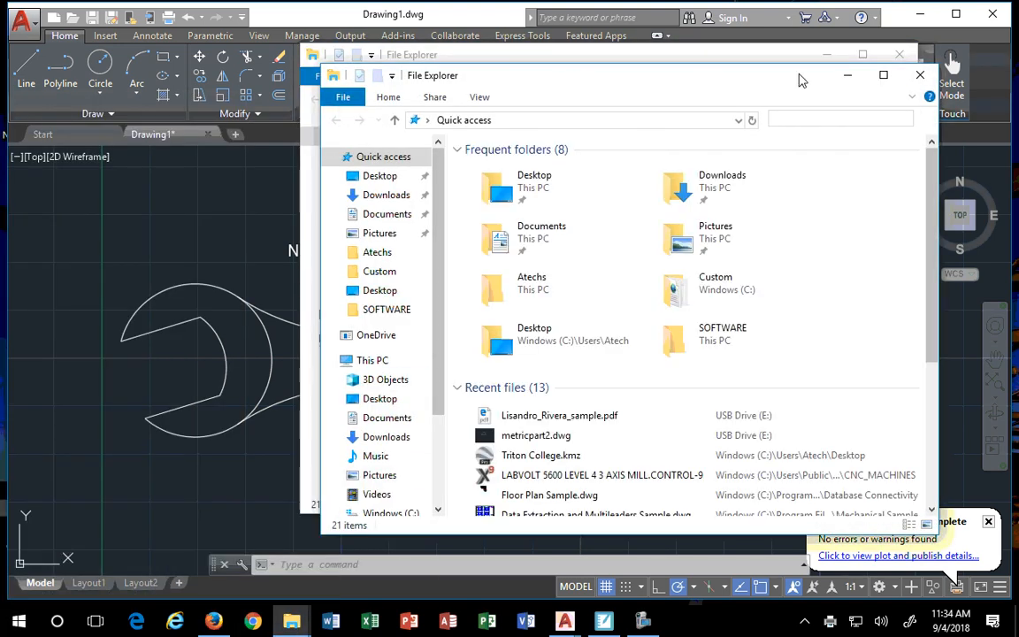
click(920, 76)
scroll(367, 290, down, 1)
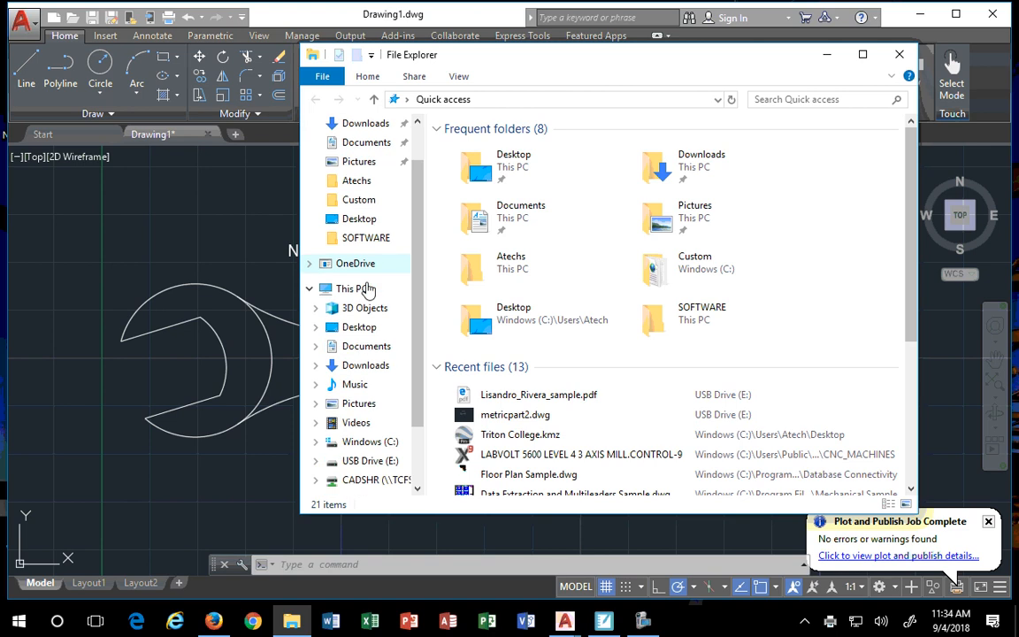
scroll(349, 345, down, 1)
scroll(314, 433, down, 1)
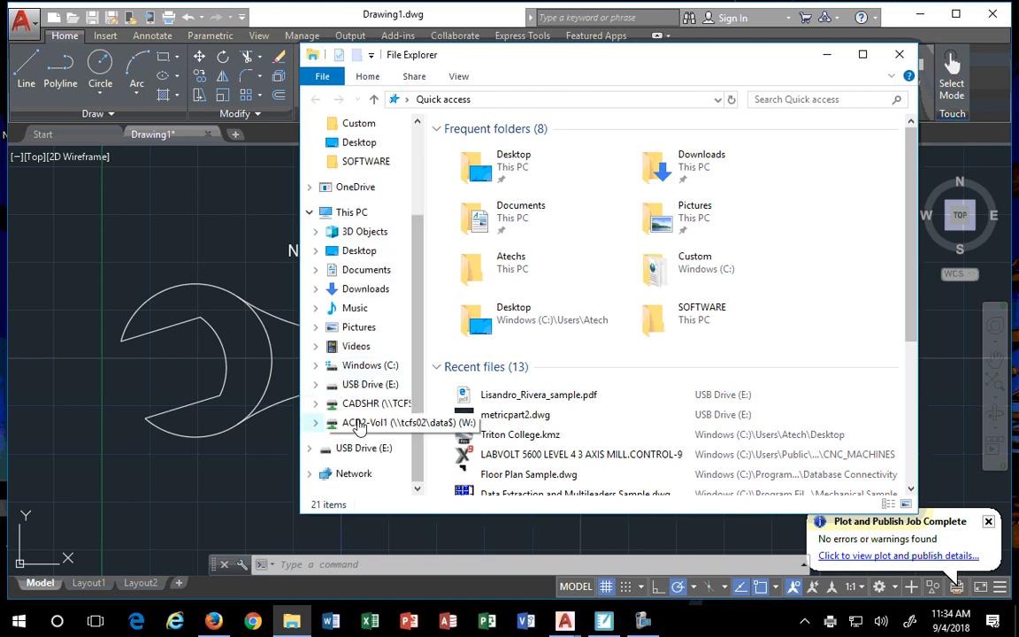
- List USB Drive (E:) by Date modified, newest first, and select the sample PDF
click(324, 451)
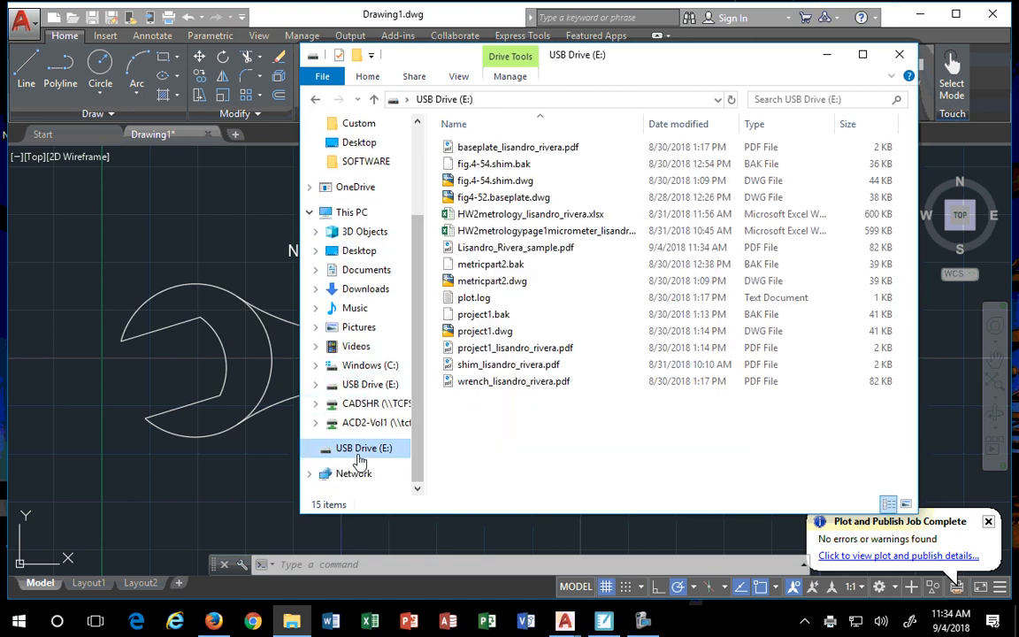
click(548, 124)
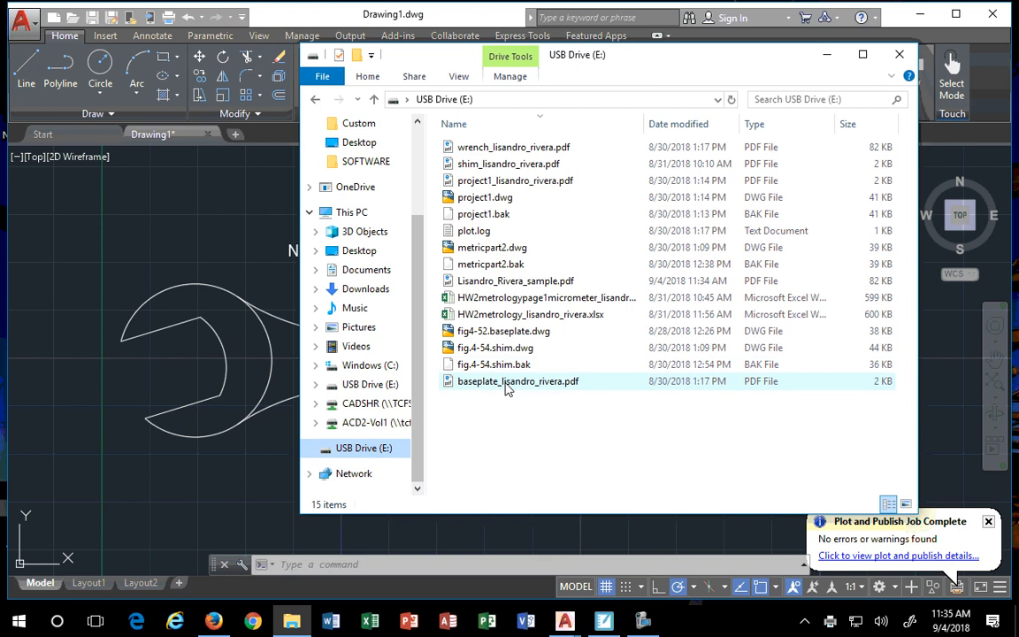
click(677, 125)
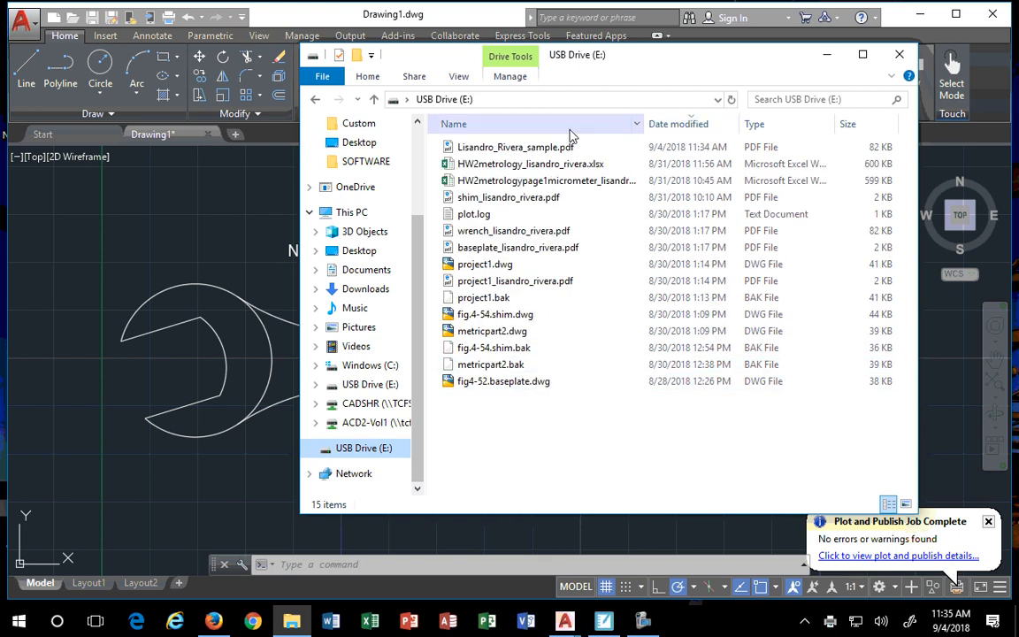
click(511, 149)
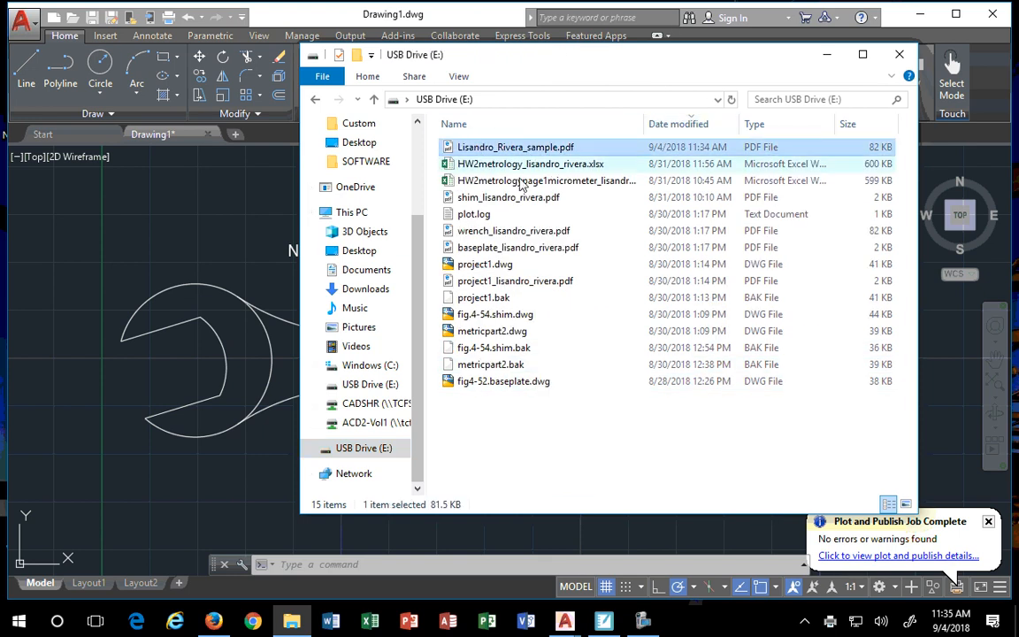
- Open the sample PDF in Microsoft Edge to view the wrench page and decline the data-import offer
double_click(498, 149)
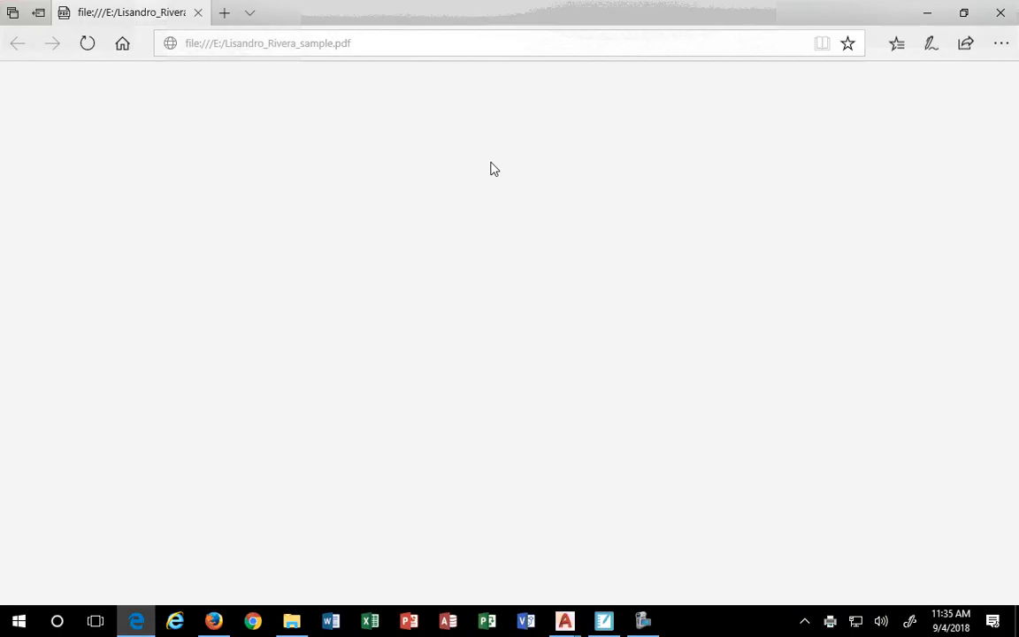
scroll(494, 226, down, 5)
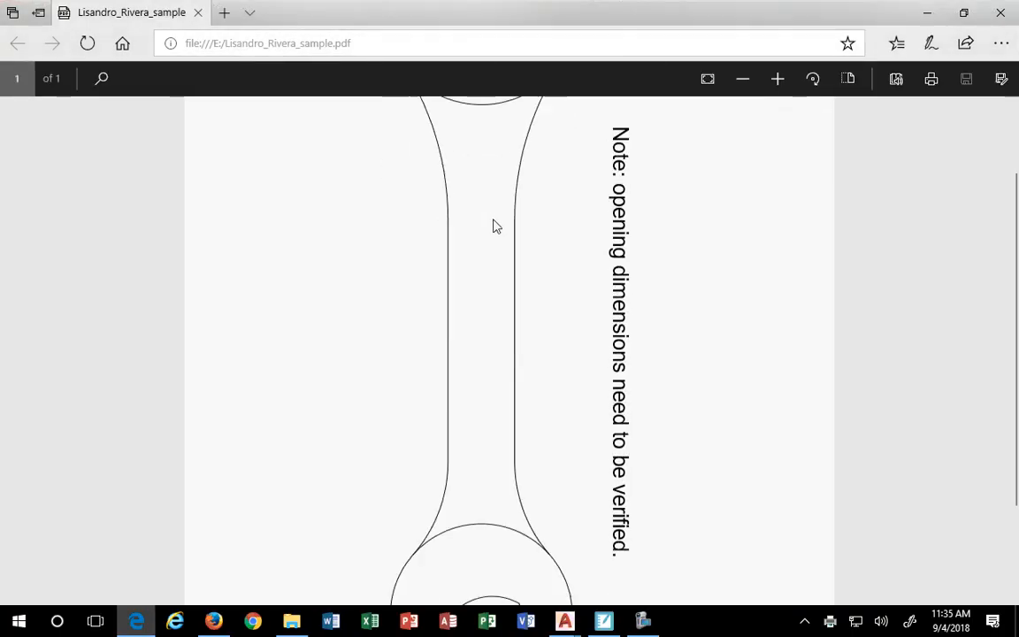
scroll(495, 227, up, 4)
ctrl+scroll(491, 228, down, 2)
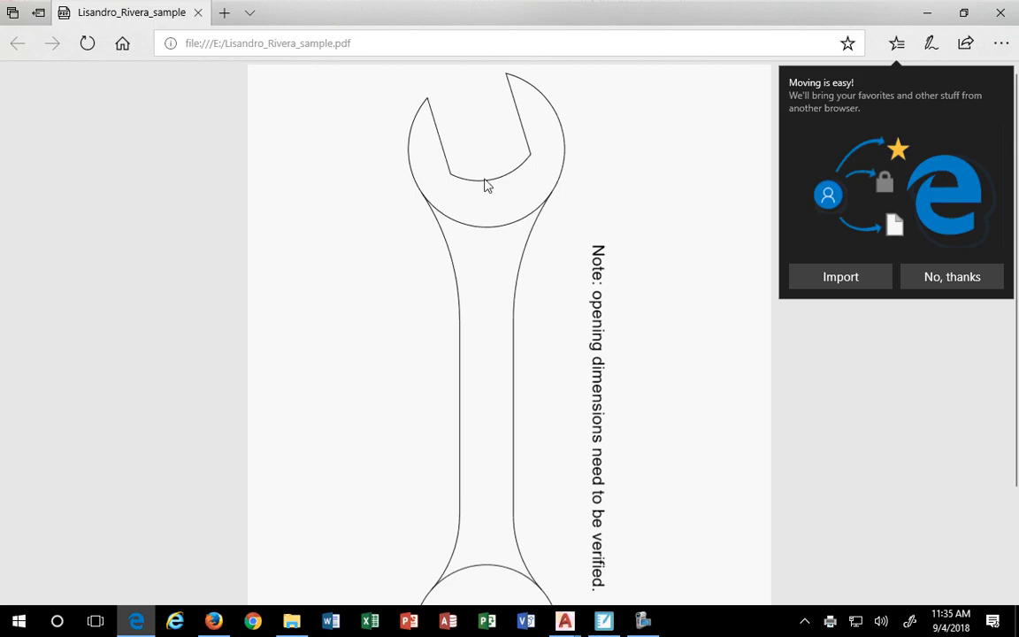
click(950, 280)
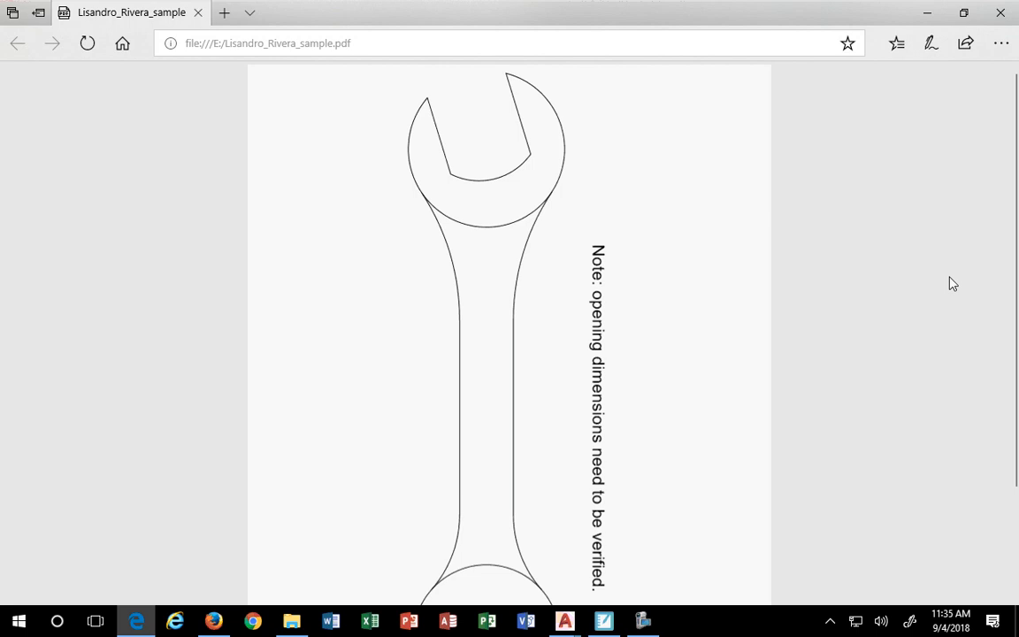
- Close Edge and File Explorer to return to the wrench drawing in Drawing1.dwg
click(1001, 12)
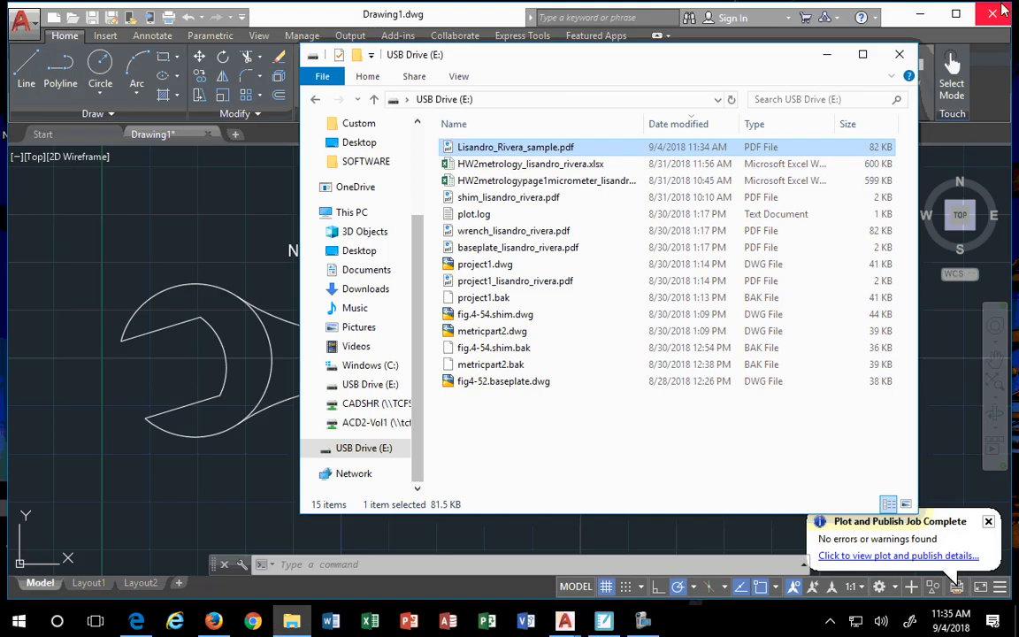
click(900, 55)
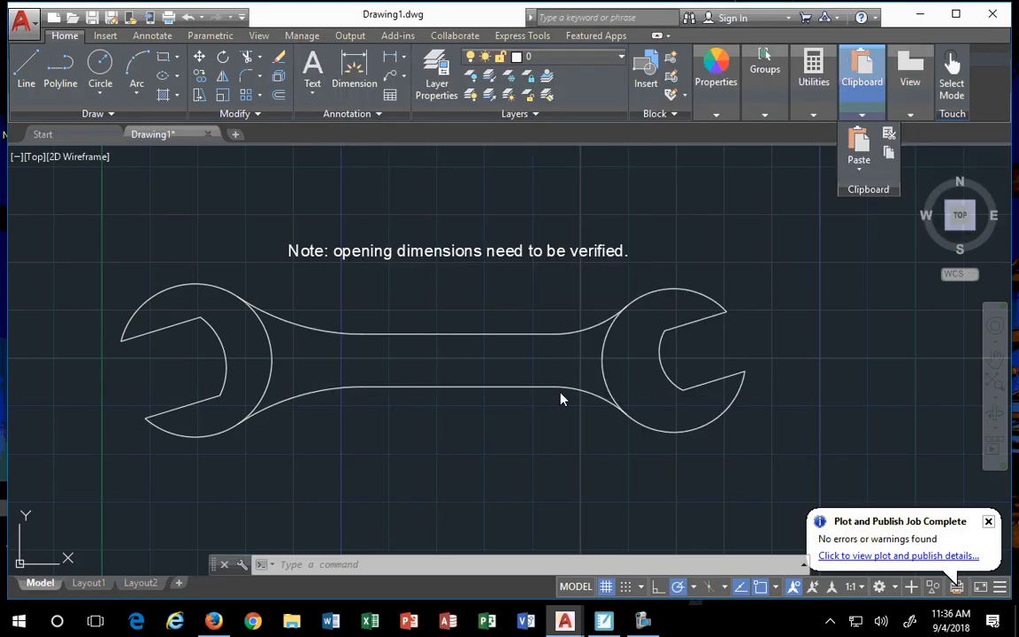